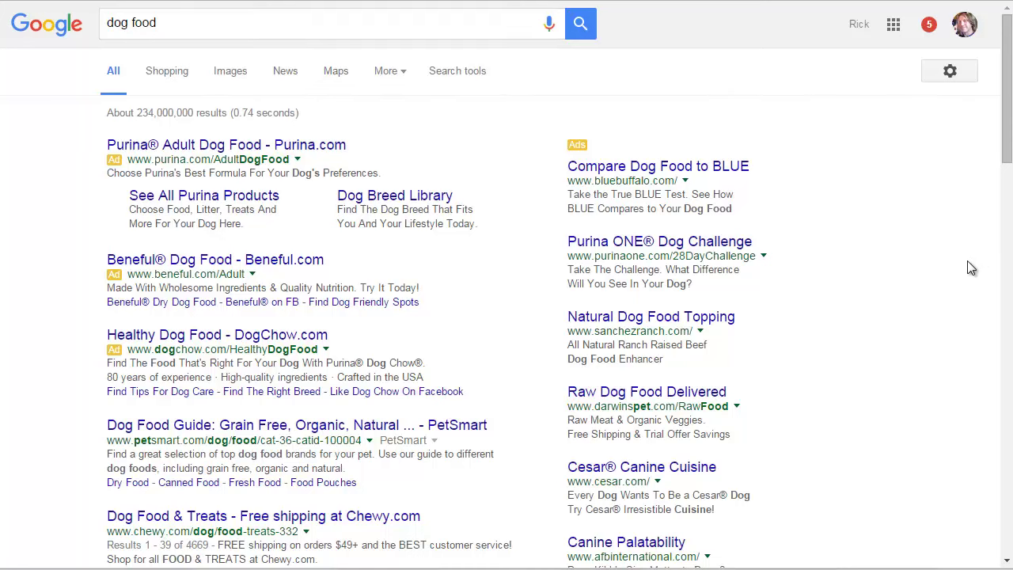
# Open the dog-food search results, including Drs. Foster and Smith, in new browser tabs
pyautogui.moveTo(1005, 122); pyautogui.dragTo(1005, 198)
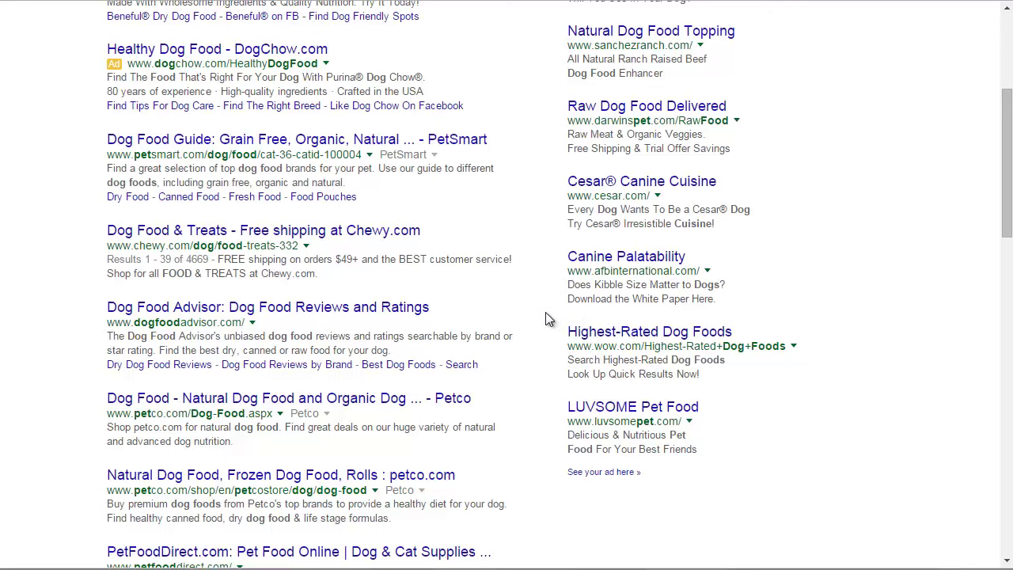
pyautogui.rightClick(204, 307)
pyautogui.scroll(-3, 204, 307)
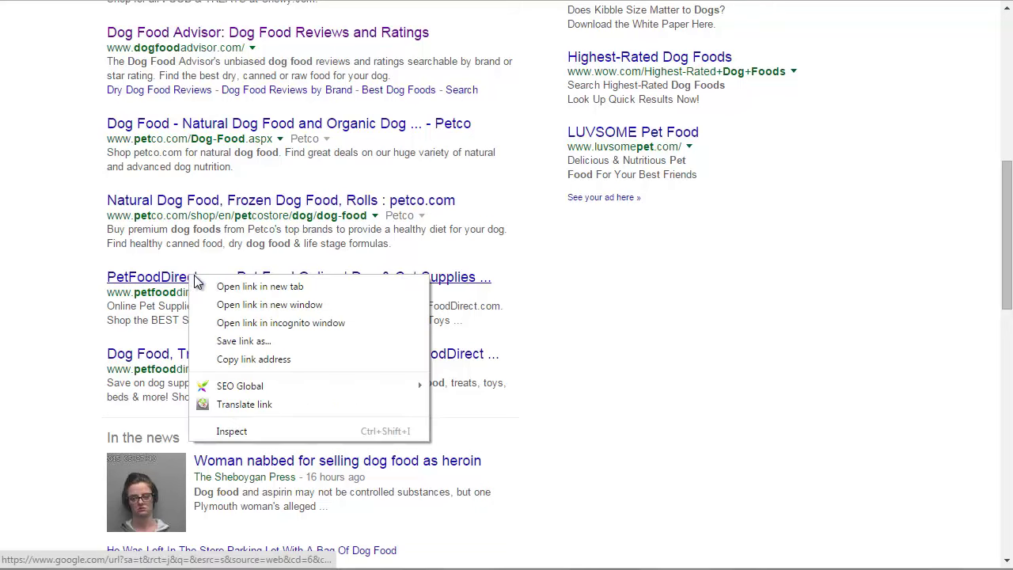
pyautogui.scroll(-8, 943, 495)
pyautogui.scroll(-4, 939, 516)
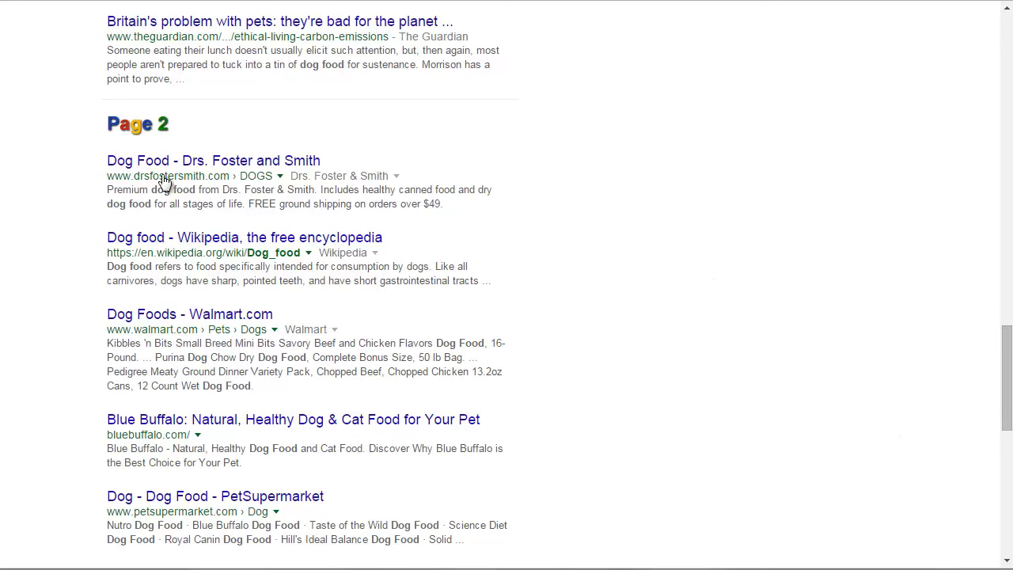
pyautogui.rightClick(226, 165)
pyautogui.click(233, 168)
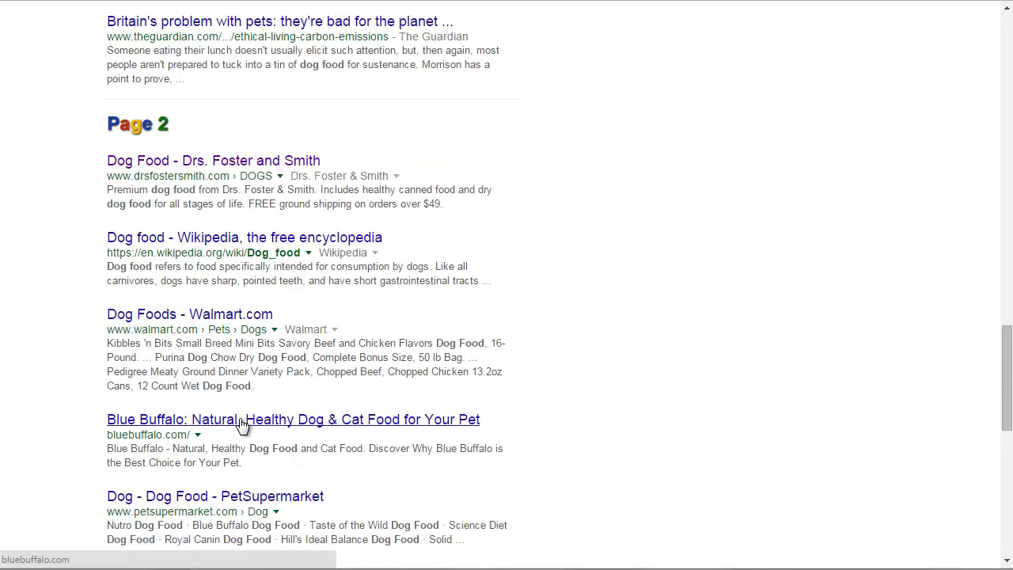
pyautogui.scroll(-6, 247, 423)
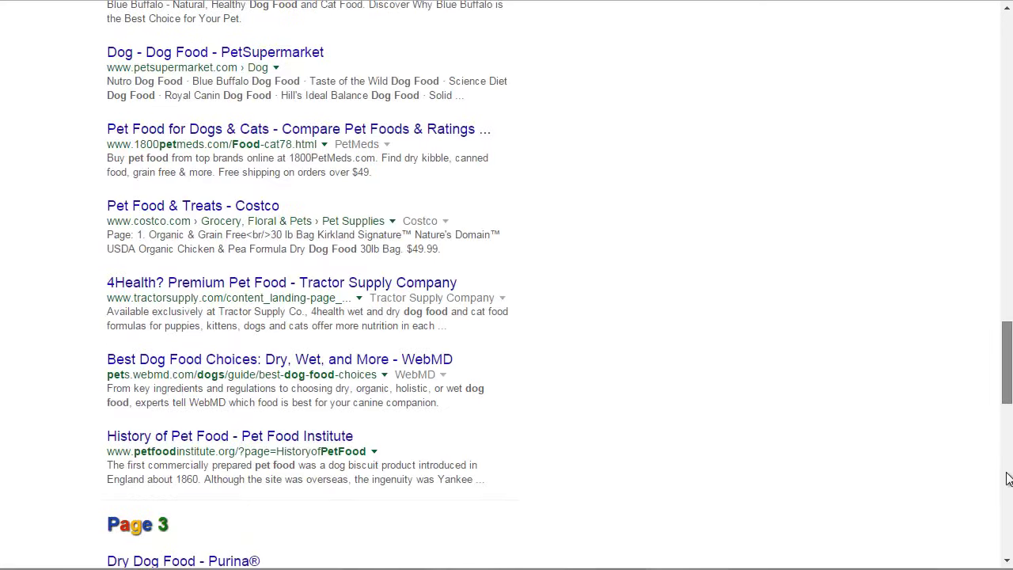
pyautogui.scroll(20, 1003, 439)
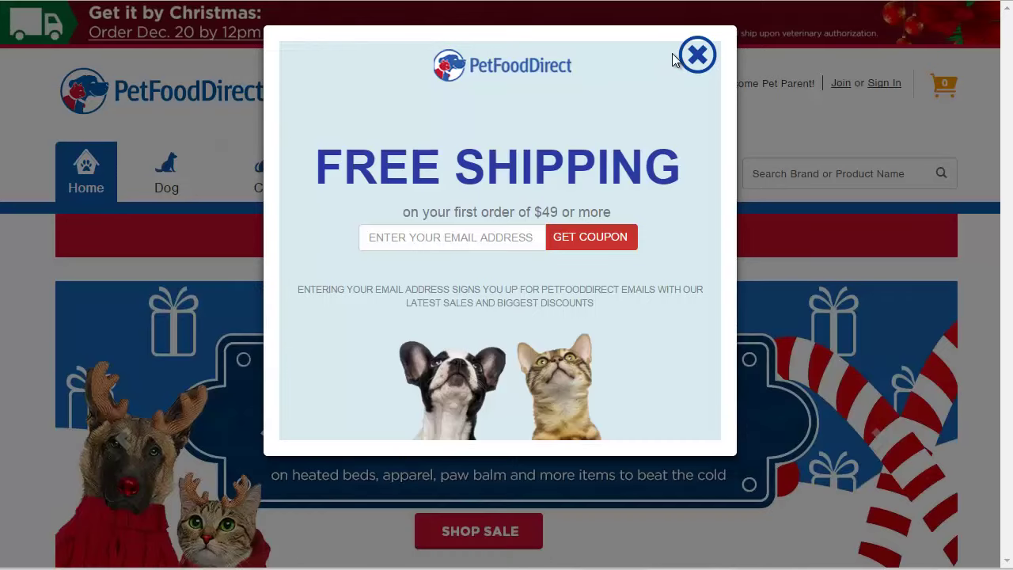
# Dismiss the PetFoodDirect free-shipping popup and launch a Quick Backlinks report with the [QBL] bookmark
pyautogui.click(698, 55)
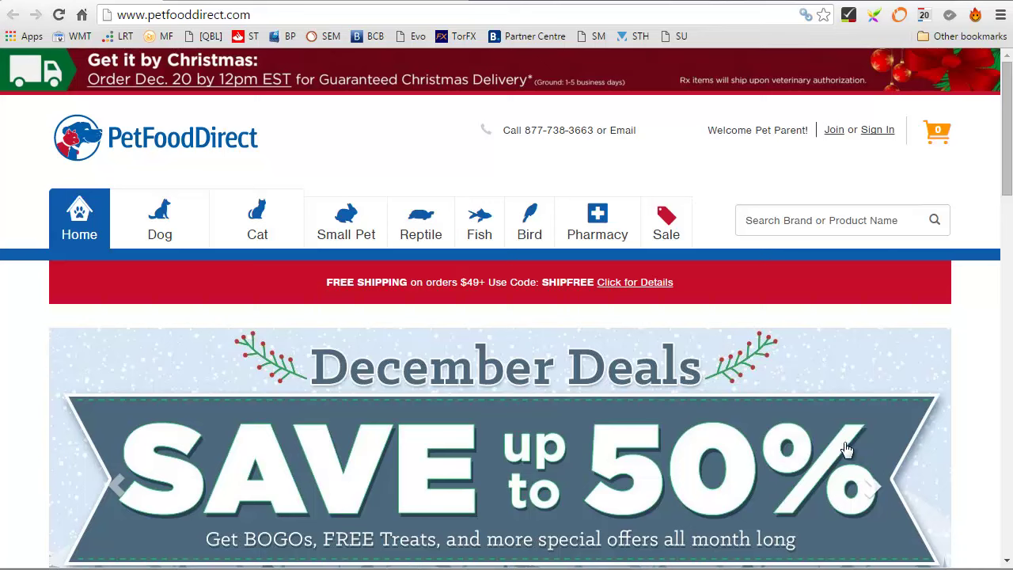
pyautogui.click(209, 37)
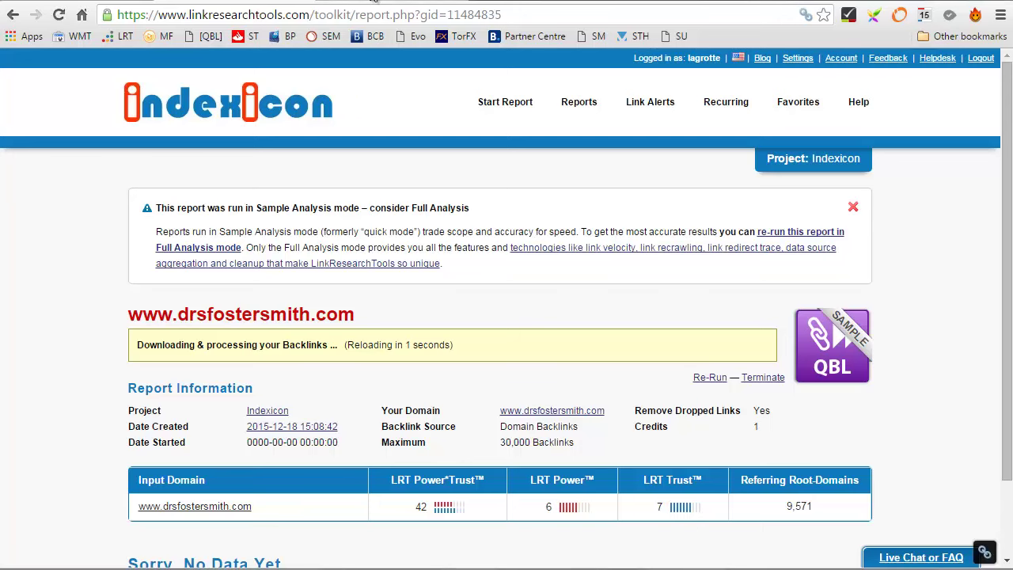
# Launch a QBL report for bluebuffalo.com and dismiss the Sample Analysis notice
pyautogui.click(375, 2)
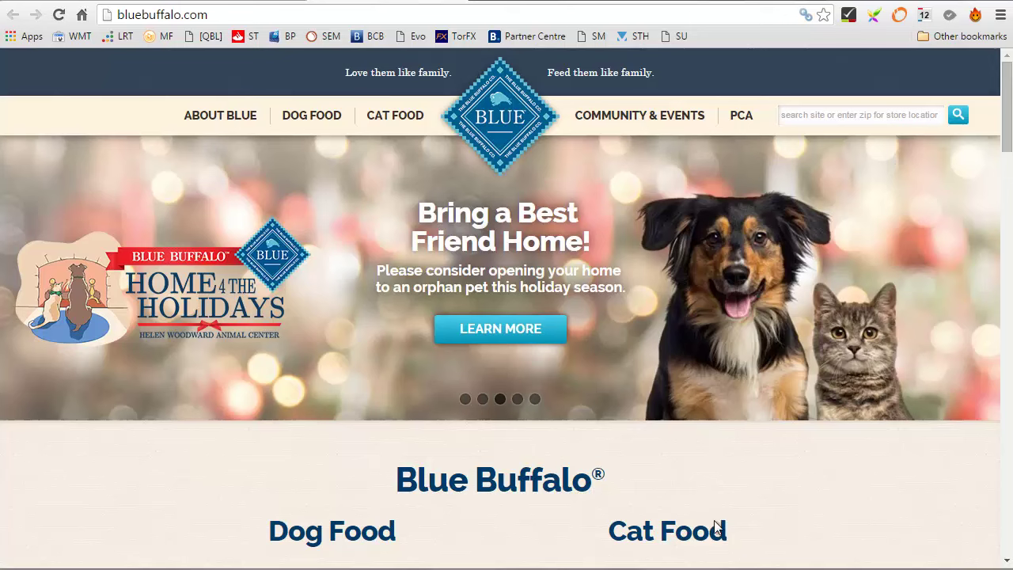
pyautogui.click(210, 37)
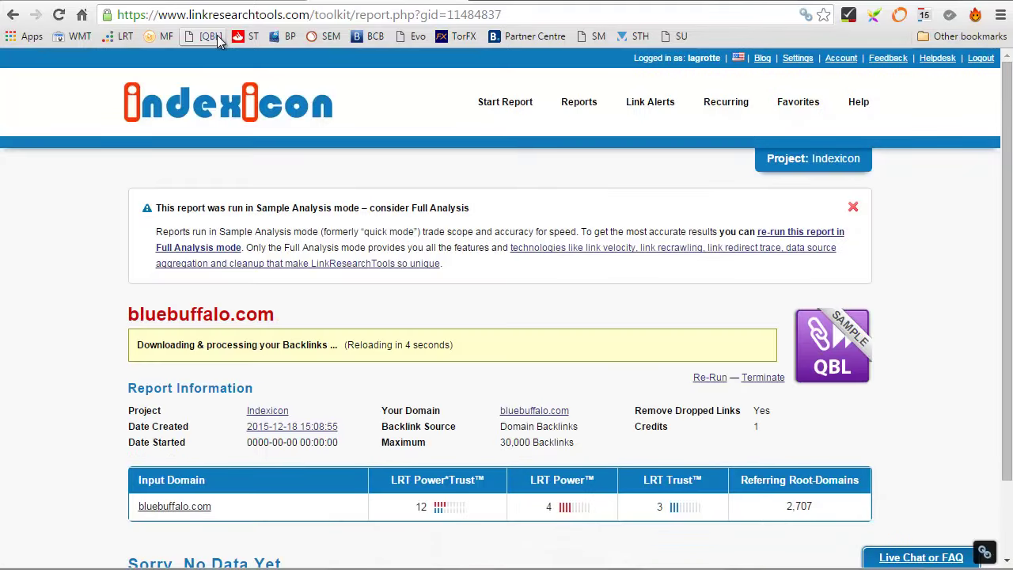
pyautogui.click(853, 206)
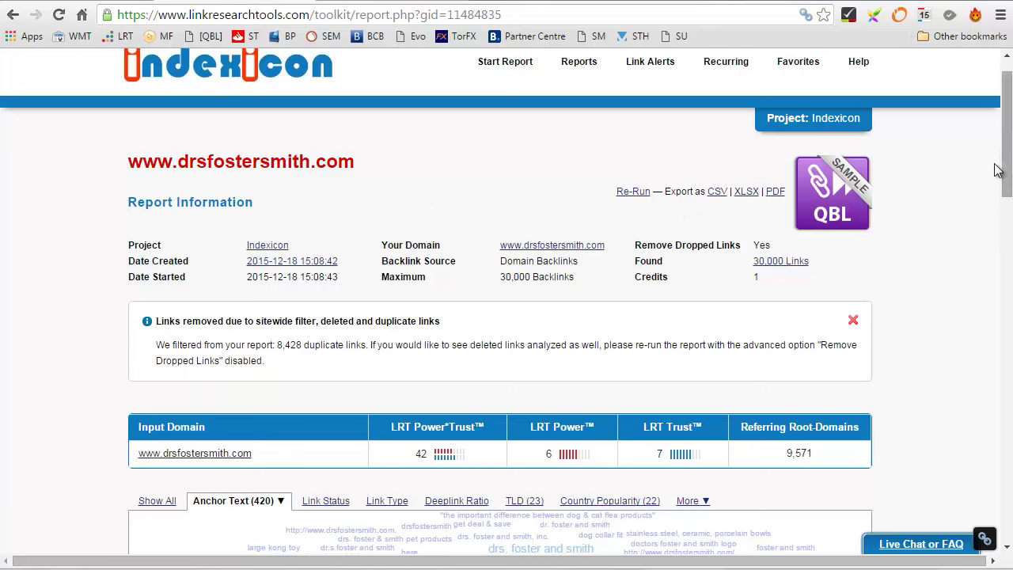
pyautogui.moveTo(1002, 191); pyautogui.dragTo(1000, 269)
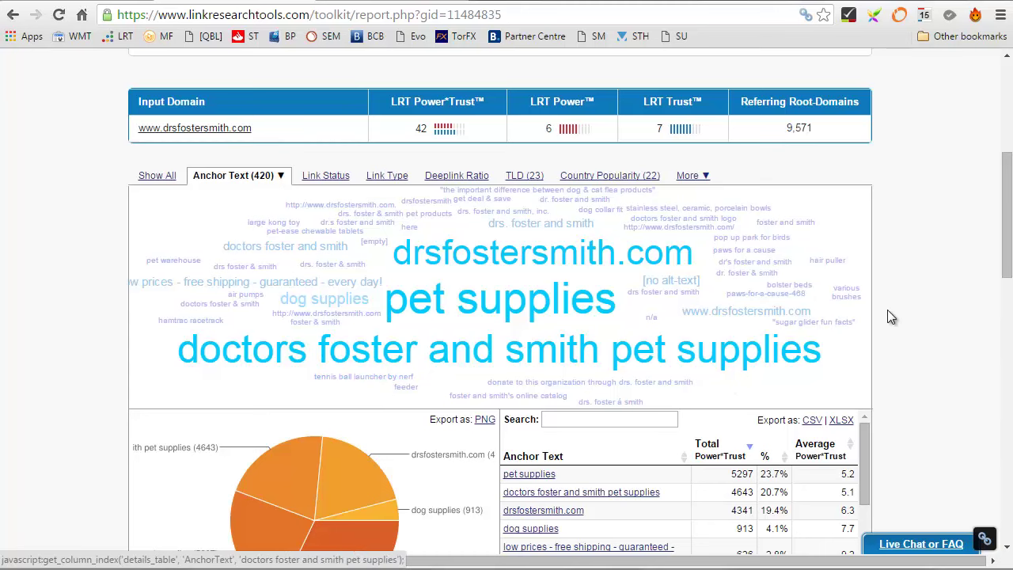
pyautogui.moveTo(1007, 253); pyautogui.dragTo(1009, 316)
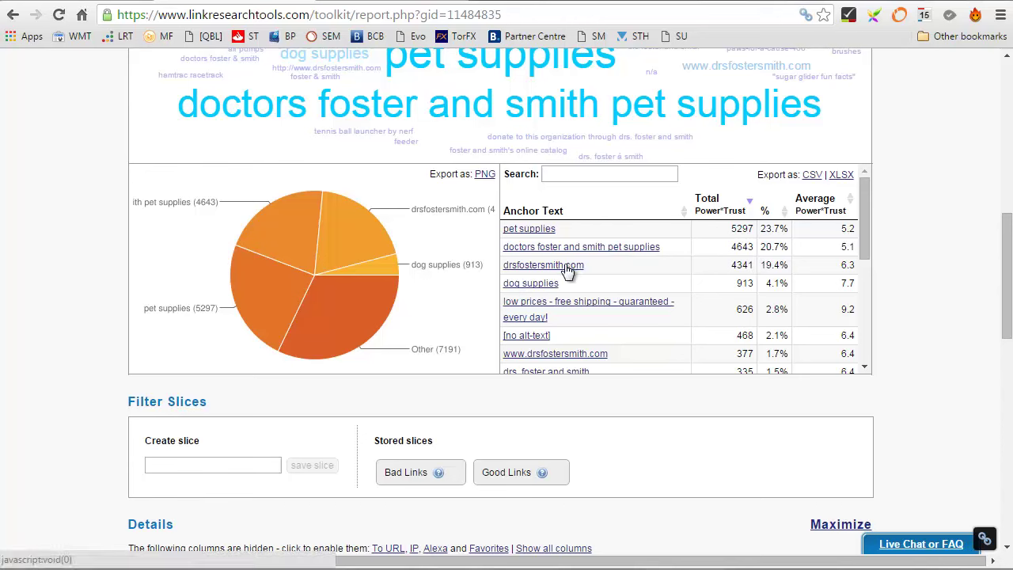
pyautogui.moveTo(864, 234); pyautogui.dragTo(833, 342)
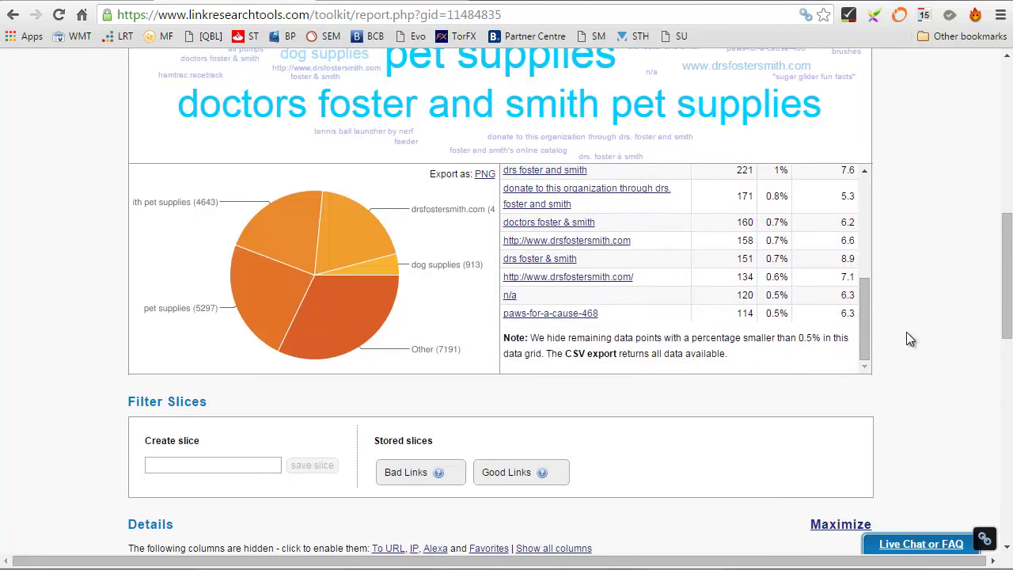
pyautogui.moveTo(1005, 323); pyautogui.dragTo(1007, 387)
# Filter the drsfostersmith.com Details table by anchor text 'dog food', leaving 2 links
pyautogui.click(518, 241)
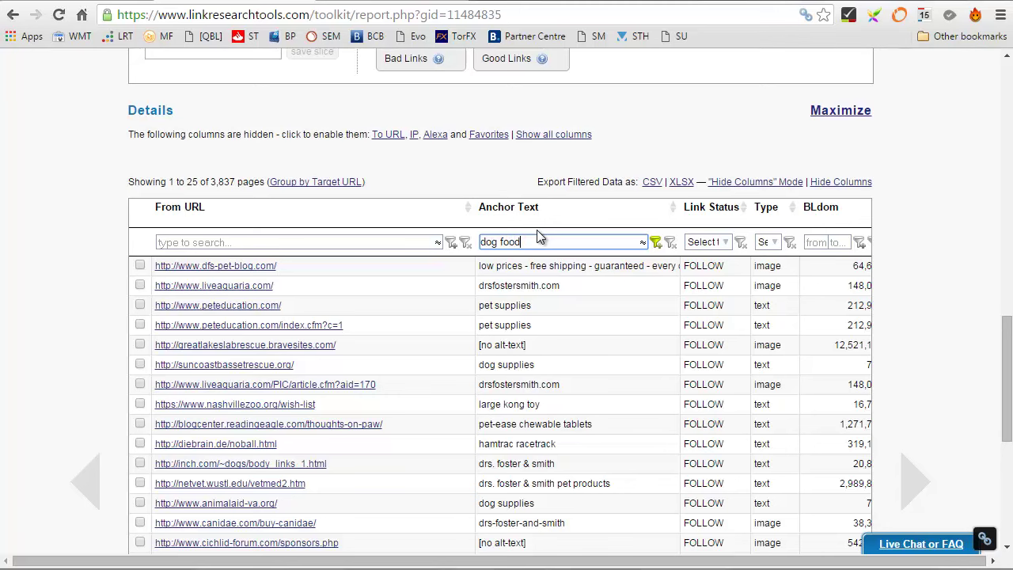
pyautogui.press('Return')
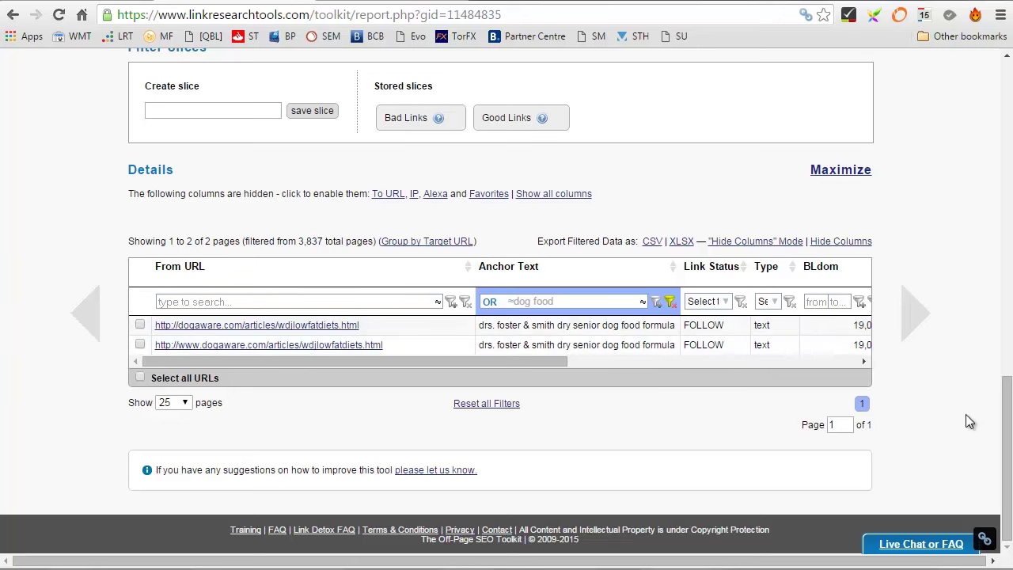
pyautogui.moveTo(1006, 432); pyautogui.dragTo(951, 215)
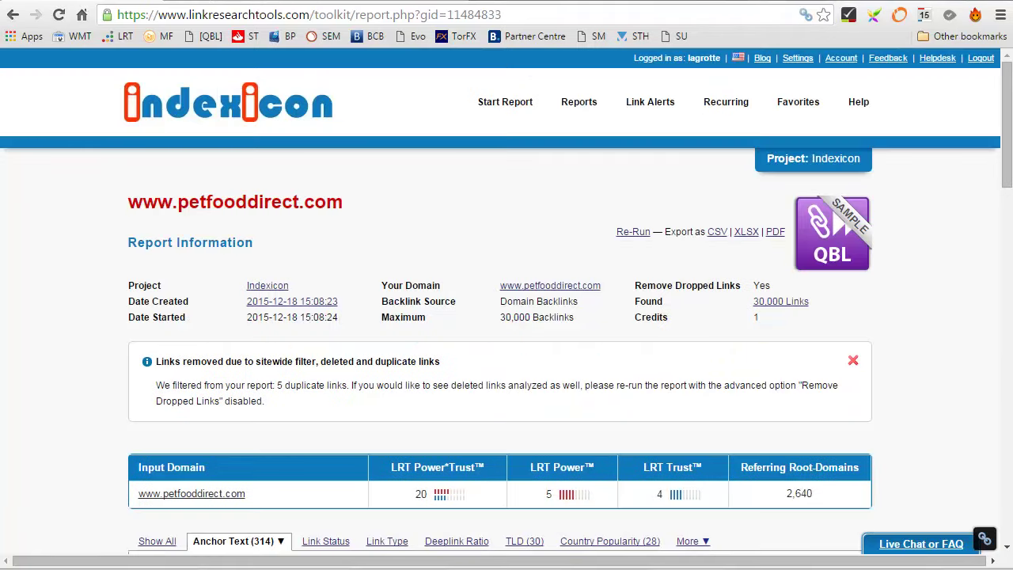
pyautogui.moveTo(1004, 128); pyautogui.dragTo(728, 220)
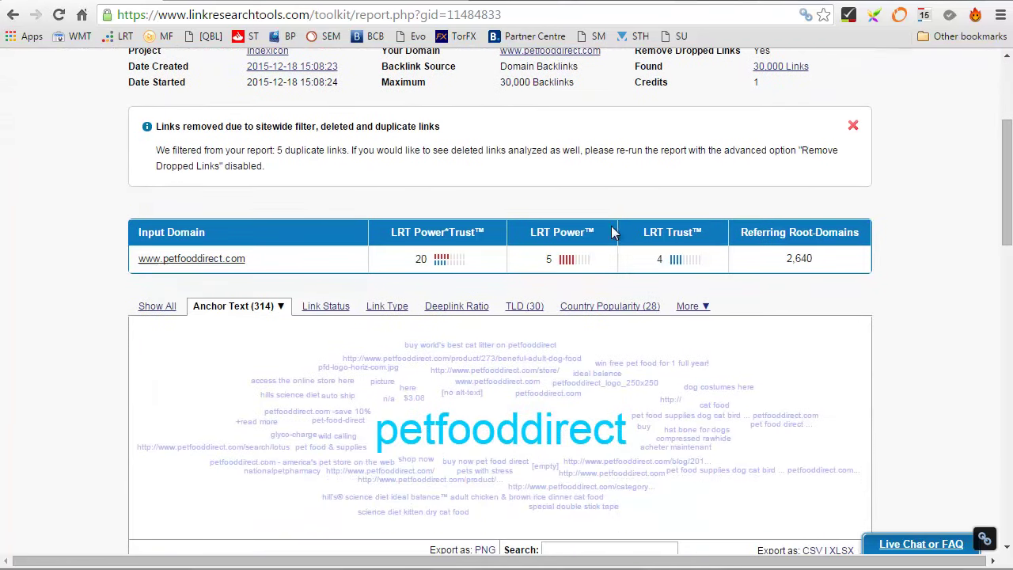
pyautogui.scroll(-3, 807, 238)
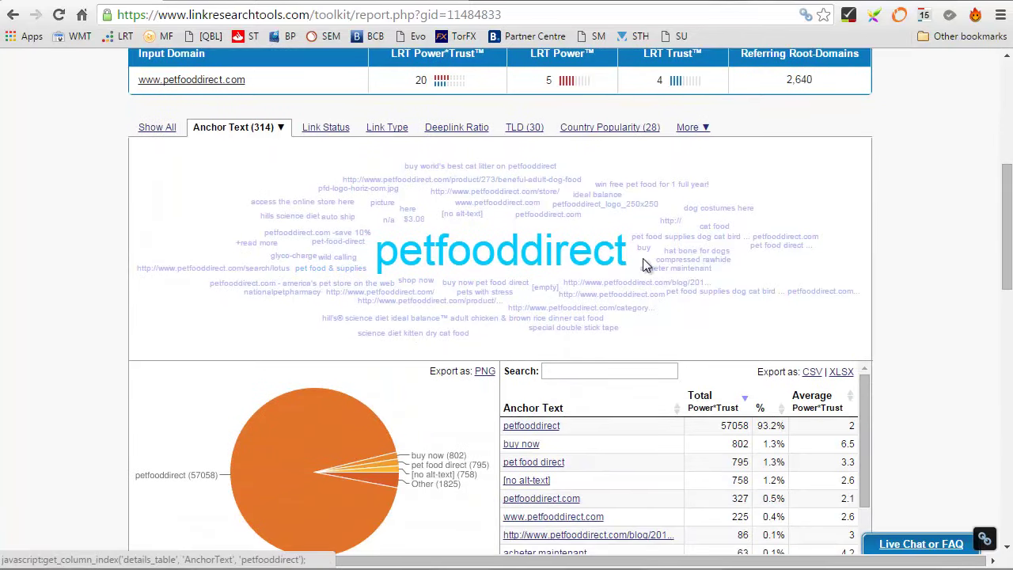
pyautogui.scroll(-1, 996, 276)
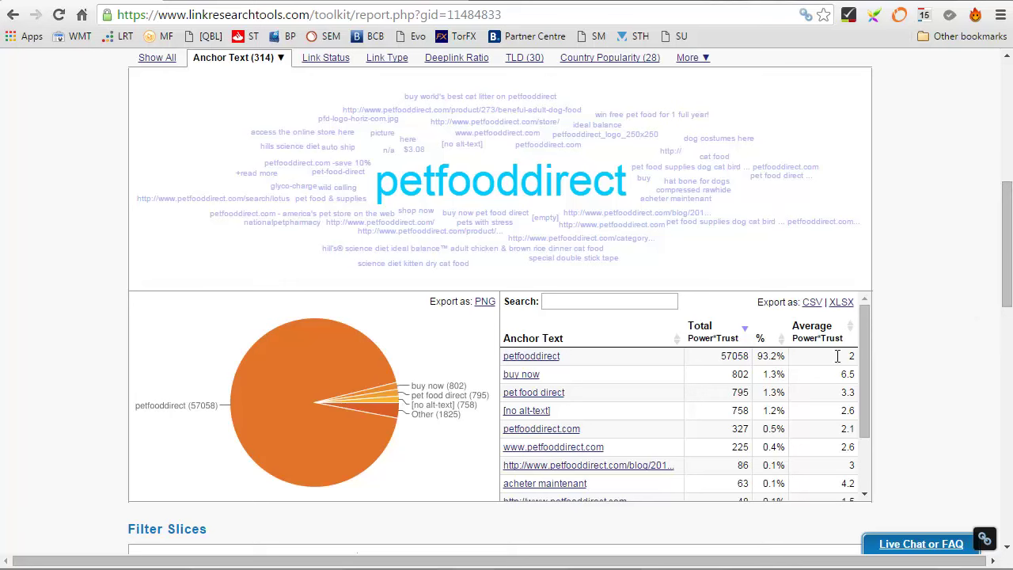
pyautogui.moveTo(1005, 312); pyautogui.dragTo(1005, 305)
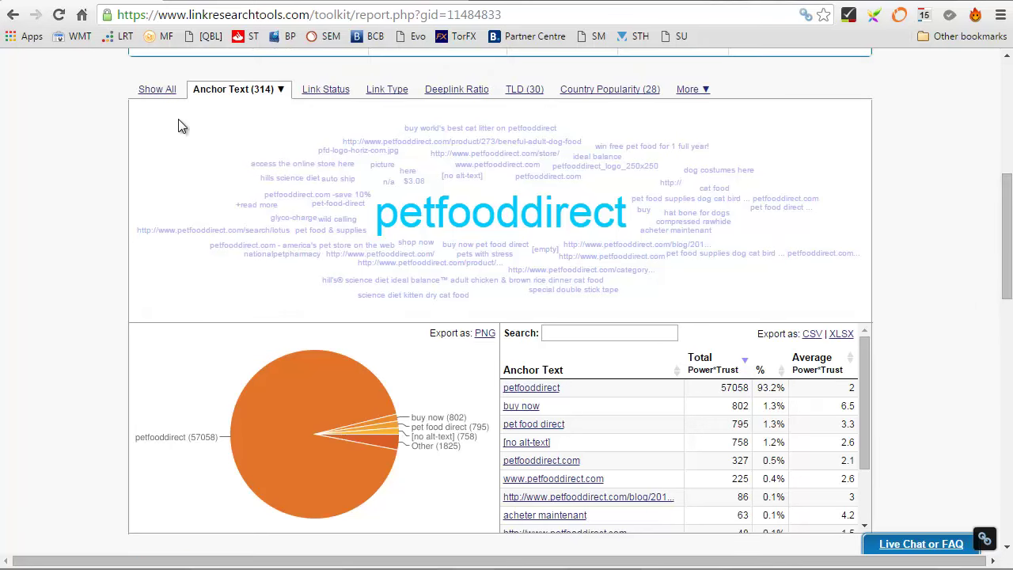
pyautogui.click(277, 91)
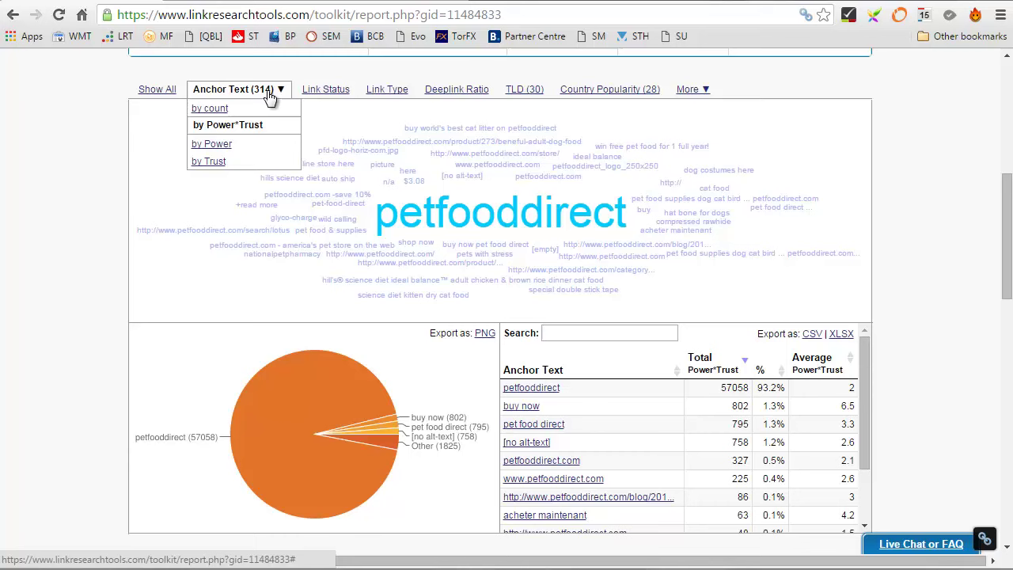
pyautogui.click(230, 109)
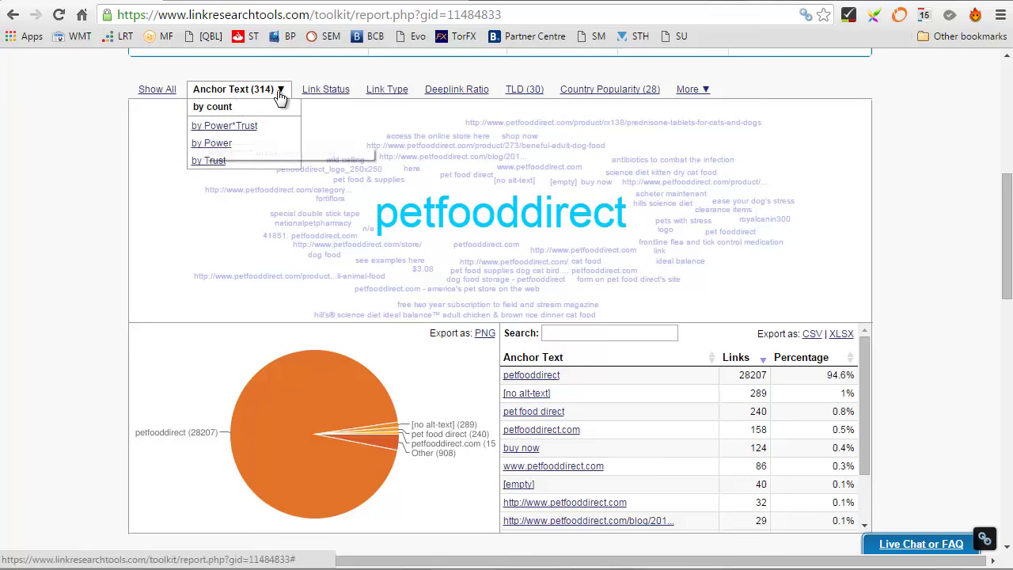
pyautogui.click(236, 127)
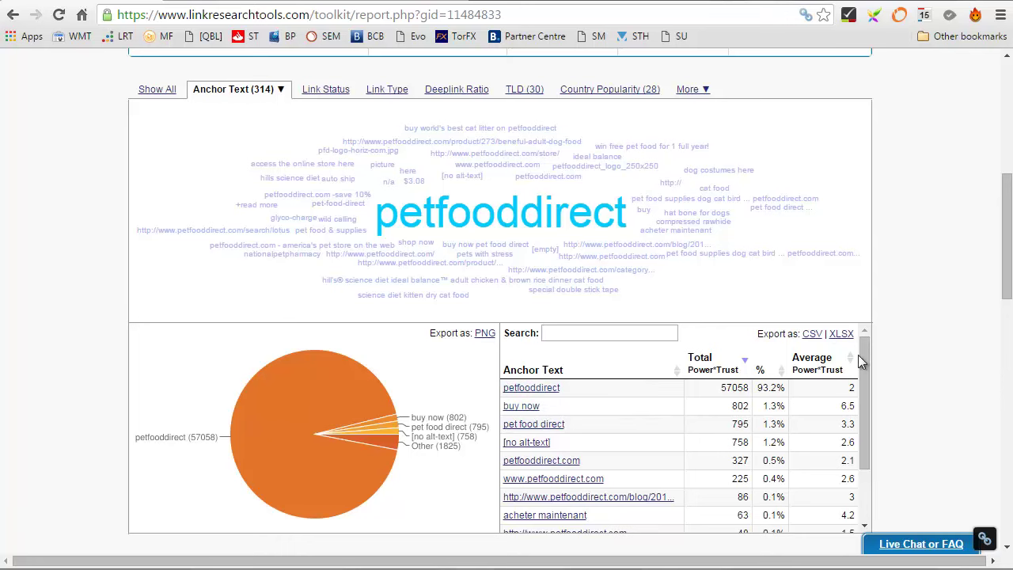
pyautogui.moveTo(860, 375); pyautogui.dragTo(861, 414)
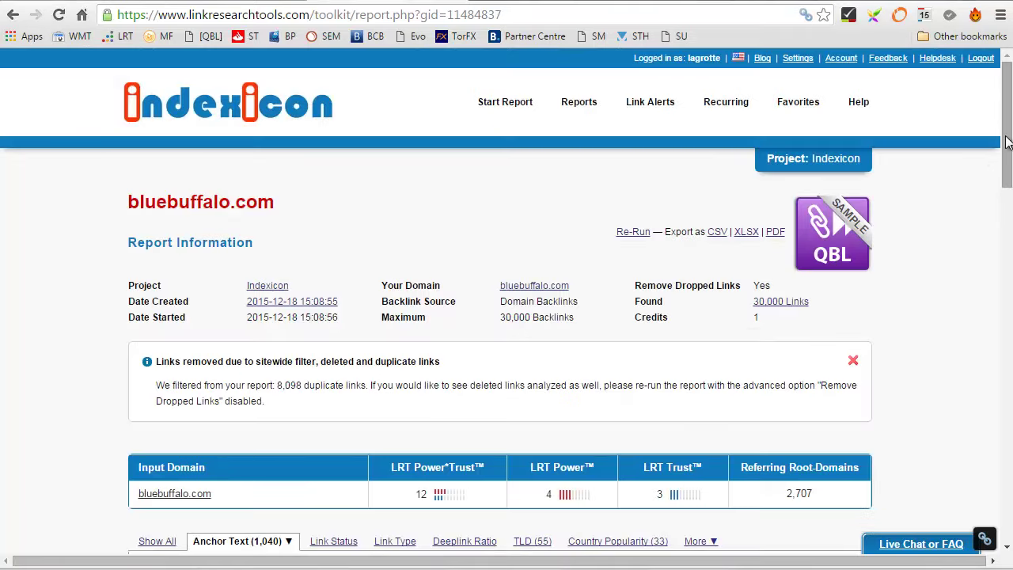
# Scroll the bluebuffalo.com report past the anchor-text charts toward the Details table
pyautogui.moveTo(1007, 162); pyautogui.dragTo(1005, 303)
pyautogui.moveTo(863, 216); pyautogui.dragTo(868, 244)
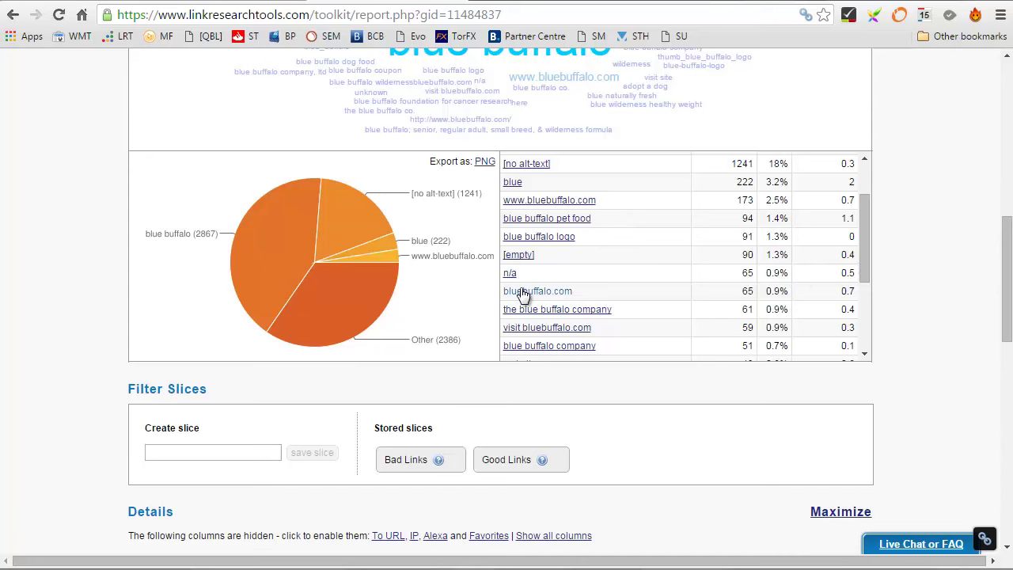
# Filter bluebuffalo.com anchor text to 'dog food' with the Equal operator, leaving 4 of 16,913 backlinks
pyautogui.scroll(-6, 862, 259)
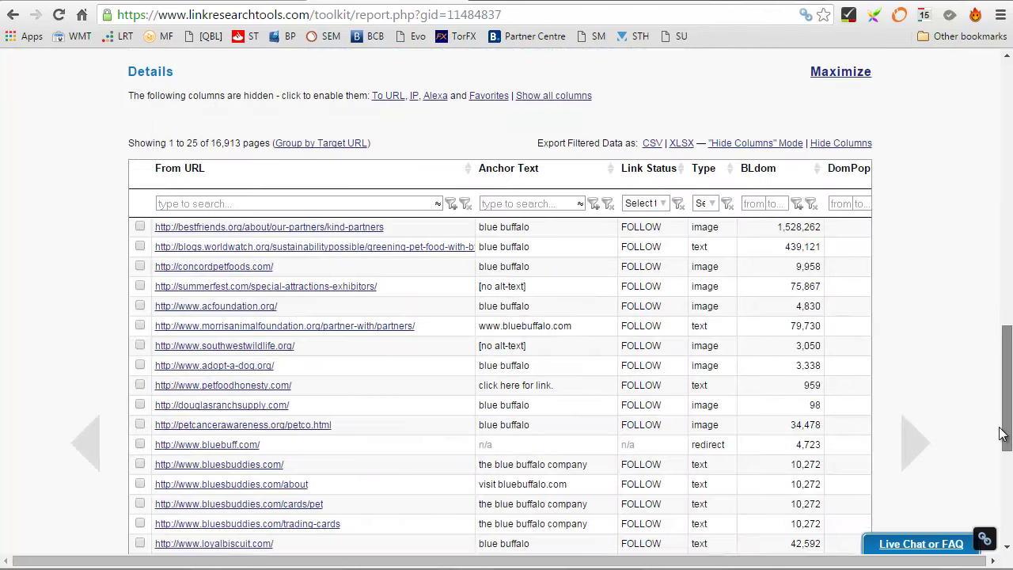
pyautogui.click(530, 177)
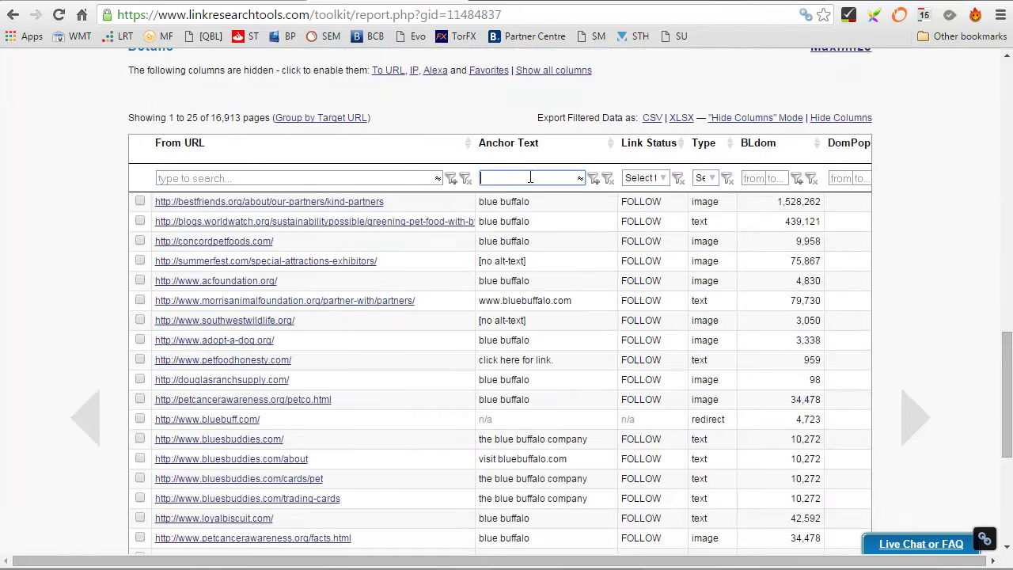
pyautogui.write('dog food')
pyautogui.press('Return')
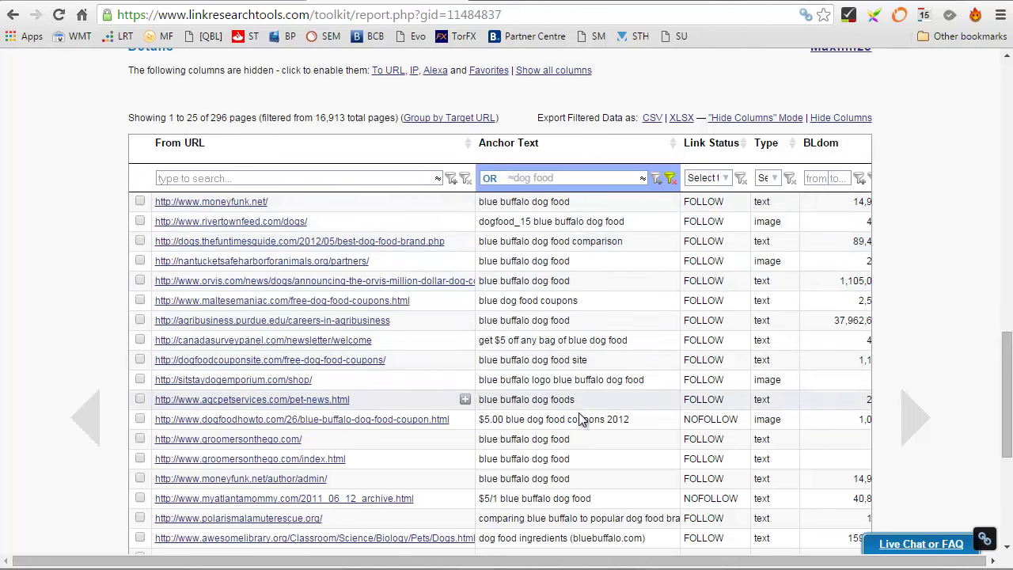
pyautogui.click(643, 179)
pyautogui.click(641, 179)
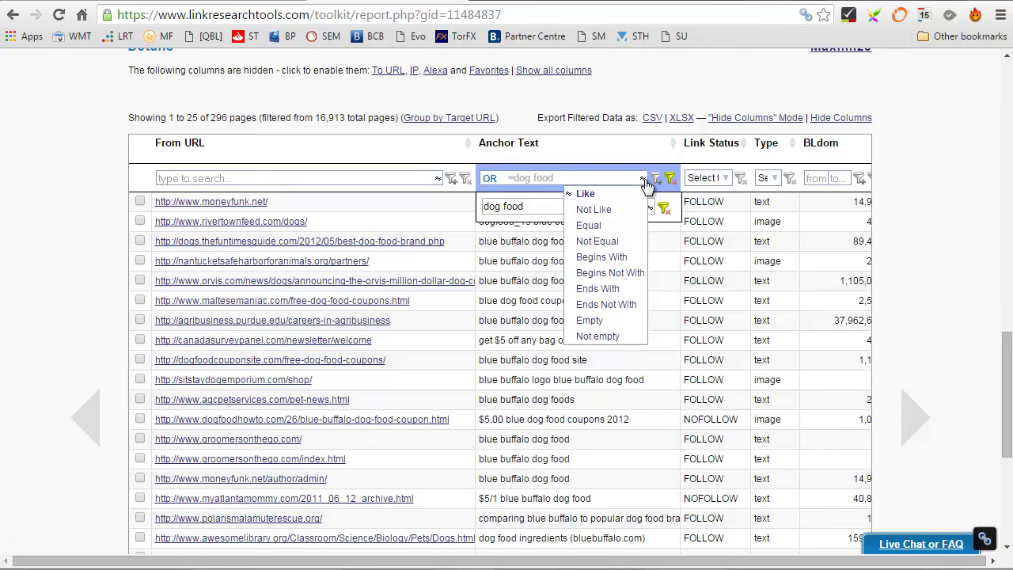
pyautogui.click(594, 226)
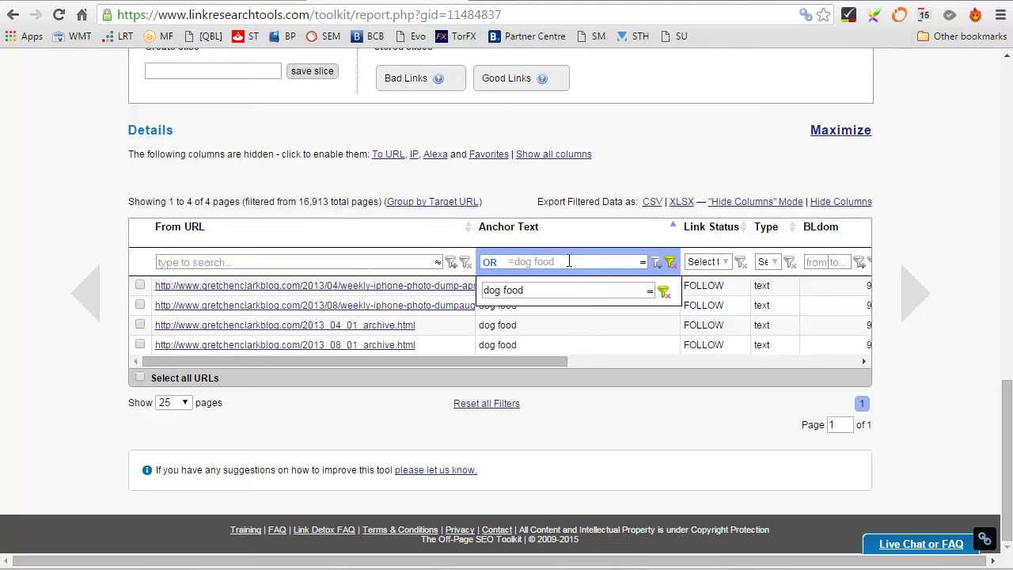
# In the petfooddirect.com report, filter backlinks by anchor text 'dog food'
pyautogui.moveTo(605, 316)
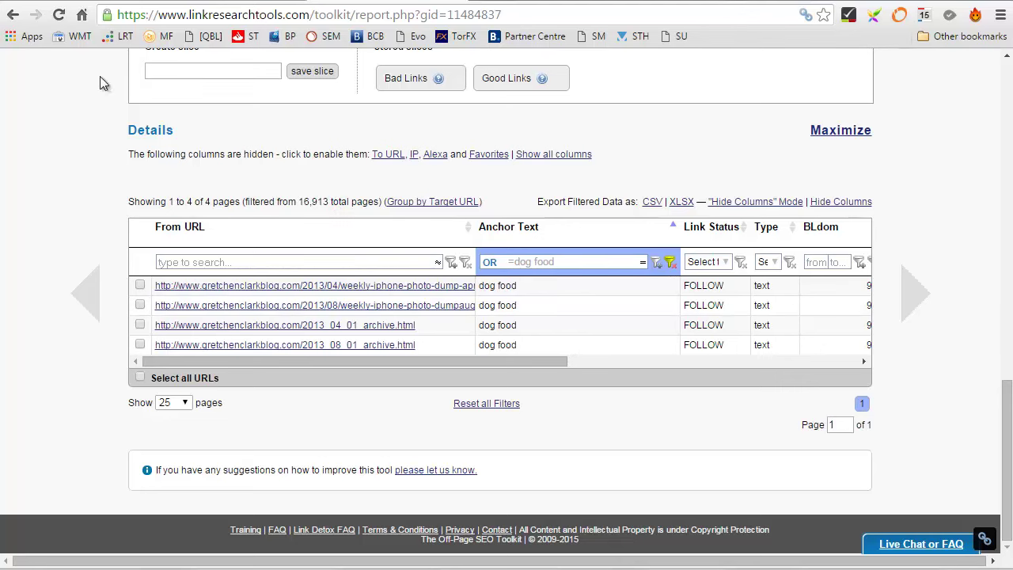
pyautogui.click(74, 3)
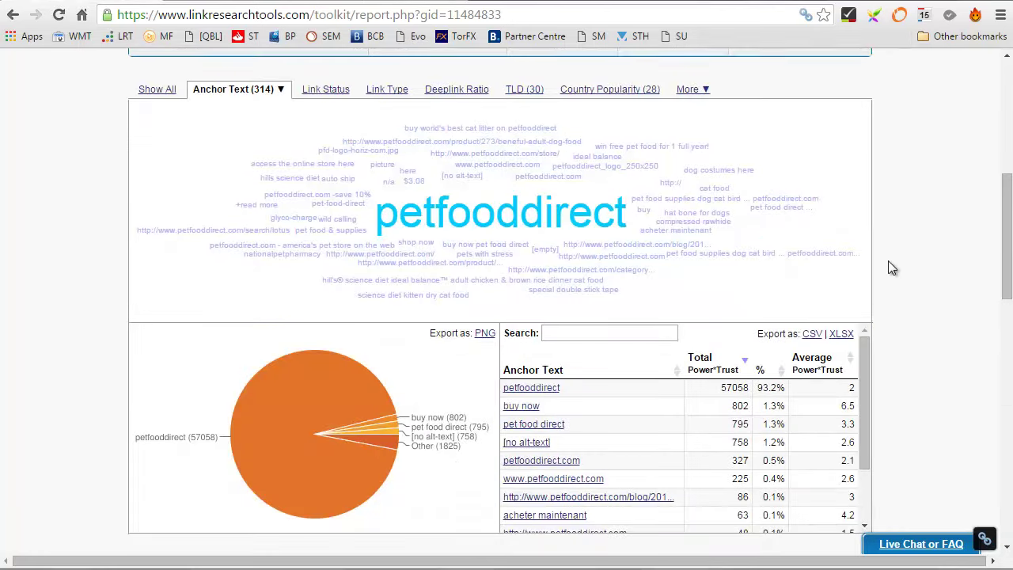
pyautogui.moveTo(1006, 237); pyautogui.dragTo(968, 386)
pyautogui.scroll(-1, 972, 396)
pyautogui.click(534, 181)
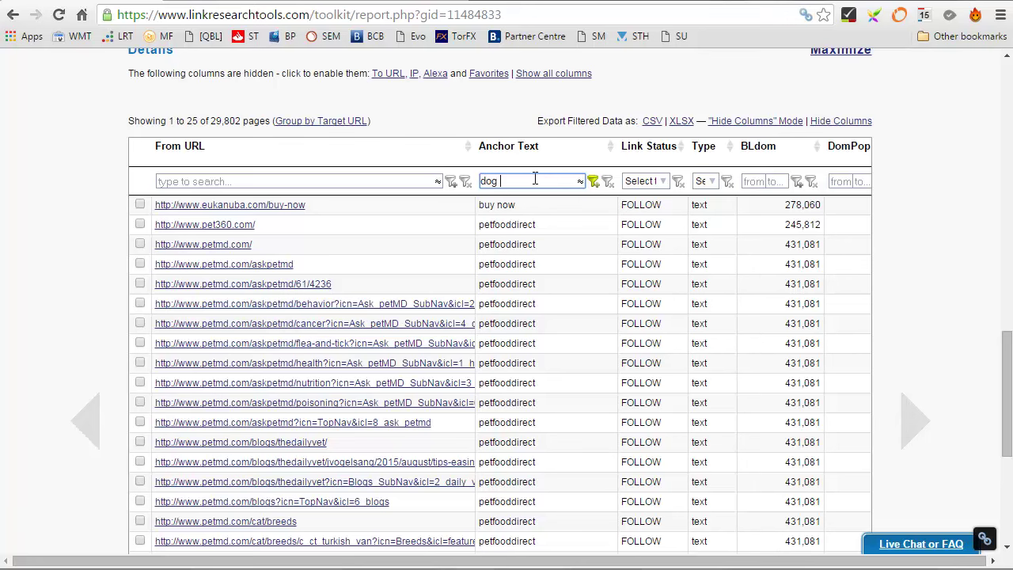
pyautogui.press('Return')
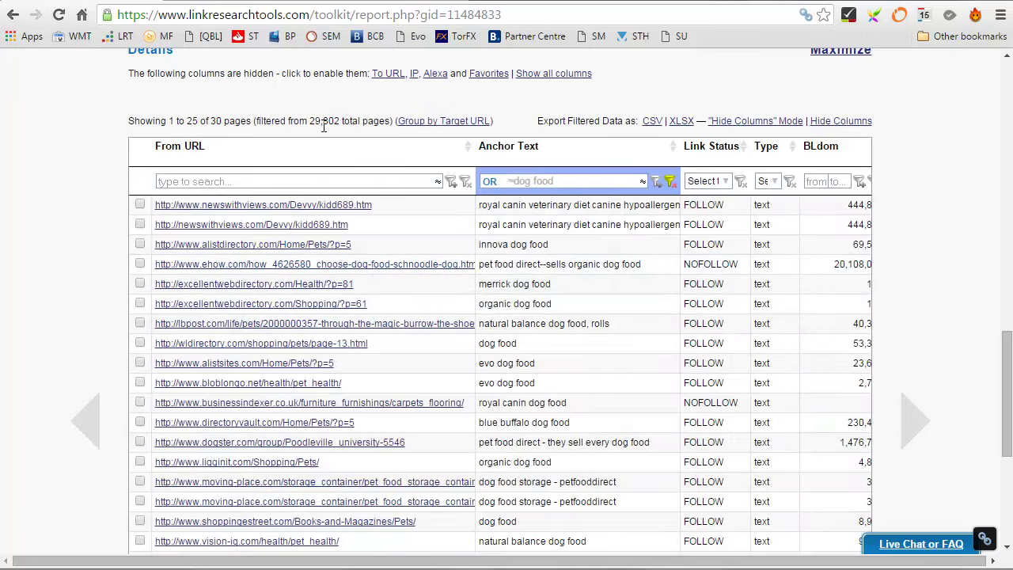
# Set the anchor filter operator to Equal, leaving 4 of 29,802 backlinks
pyautogui.moveTo(615, 184)
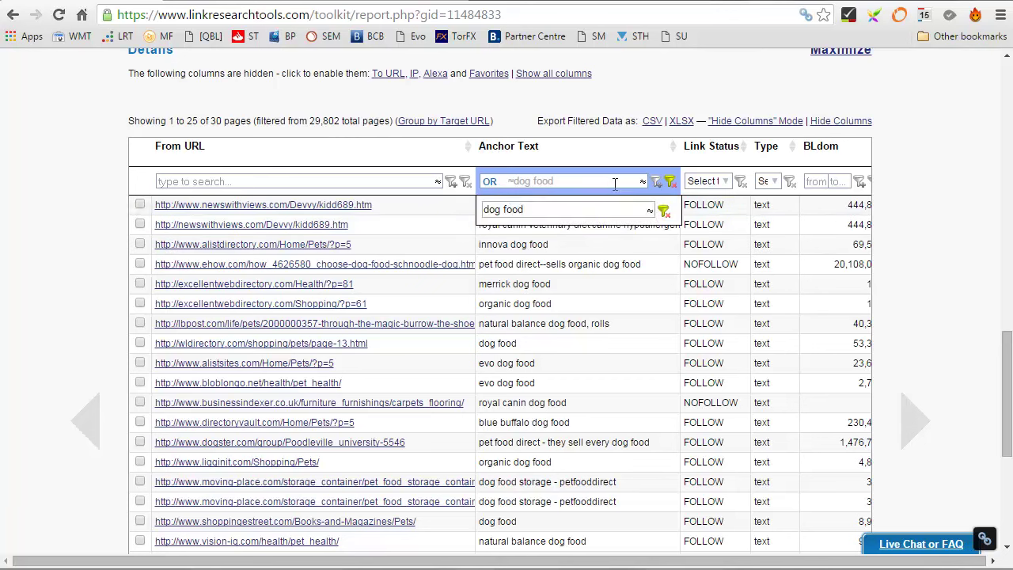
pyautogui.click(651, 211)
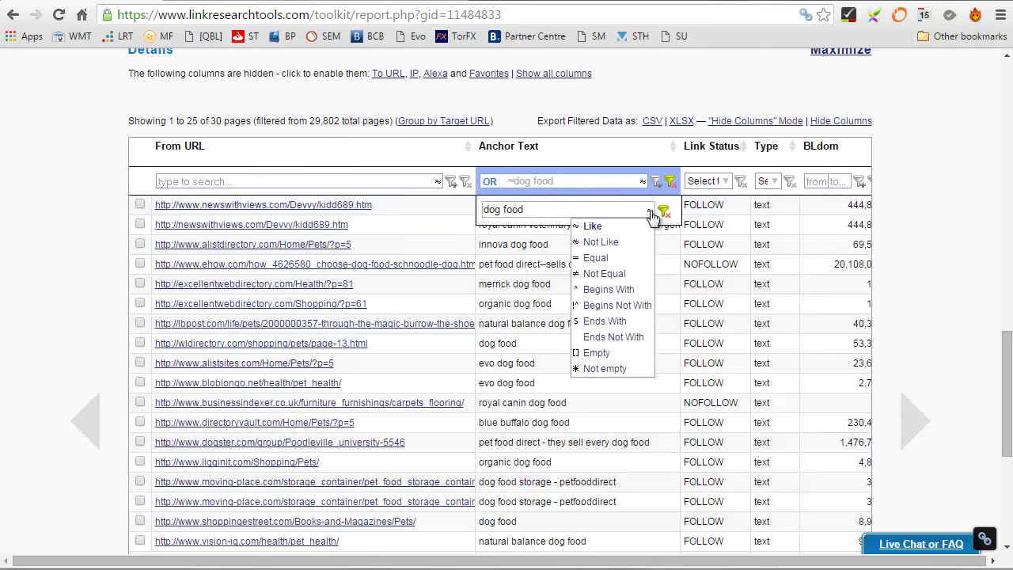
pyautogui.click(592, 257)
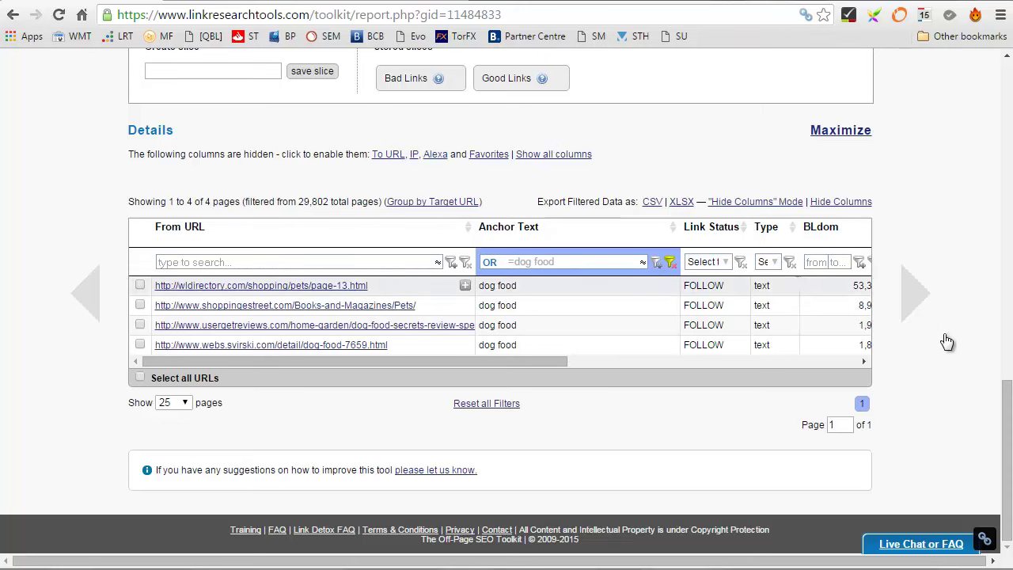
pyautogui.moveTo(1006, 405); pyautogui.dragTo(989, 251)
pyautogui.scroll(3, 989, 252)
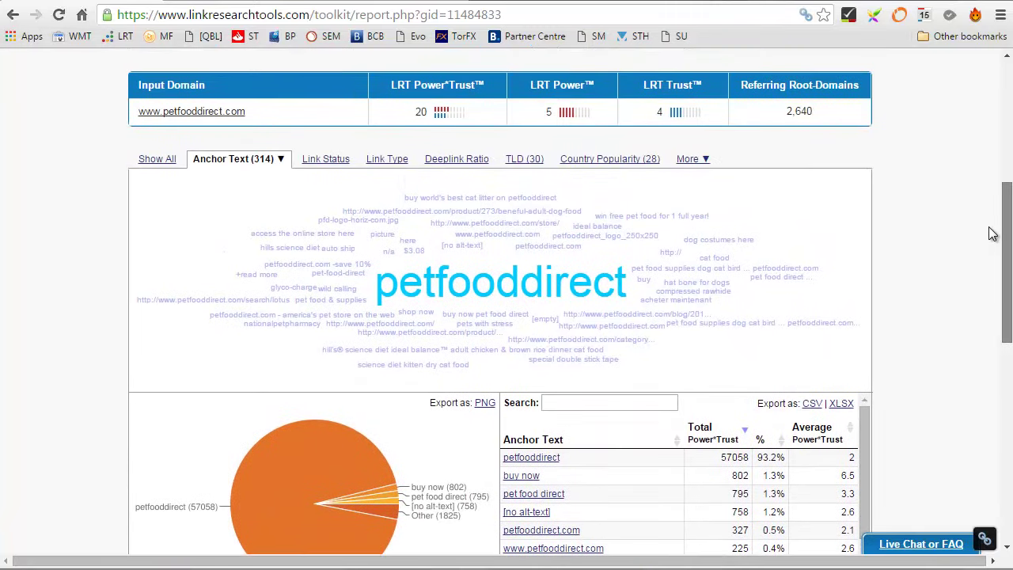
pyautogui.scroll(-1, 999, 273)
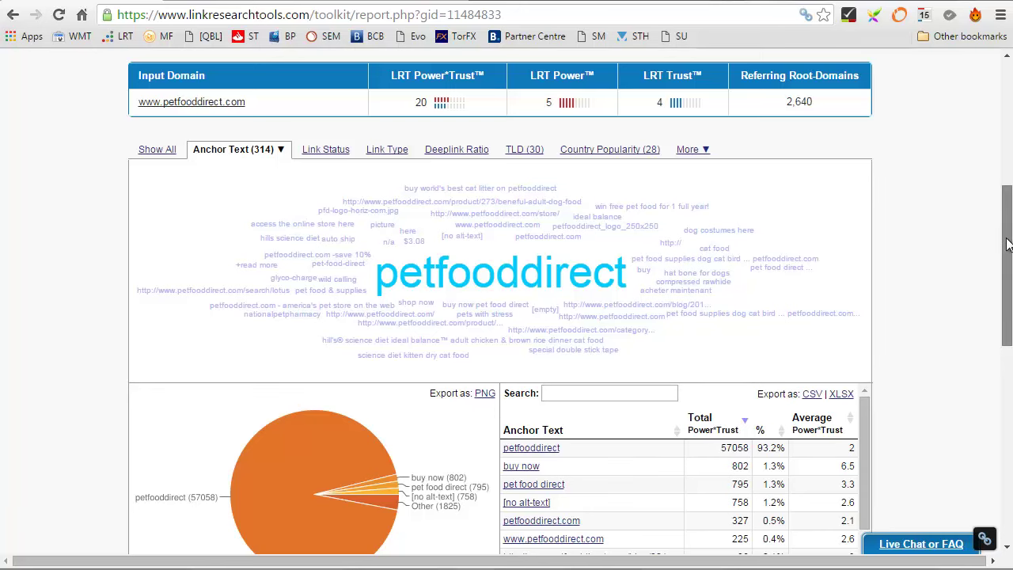
pyautogui.moveTo(1000, 273); pyautogui.dragTo(1008, 119)
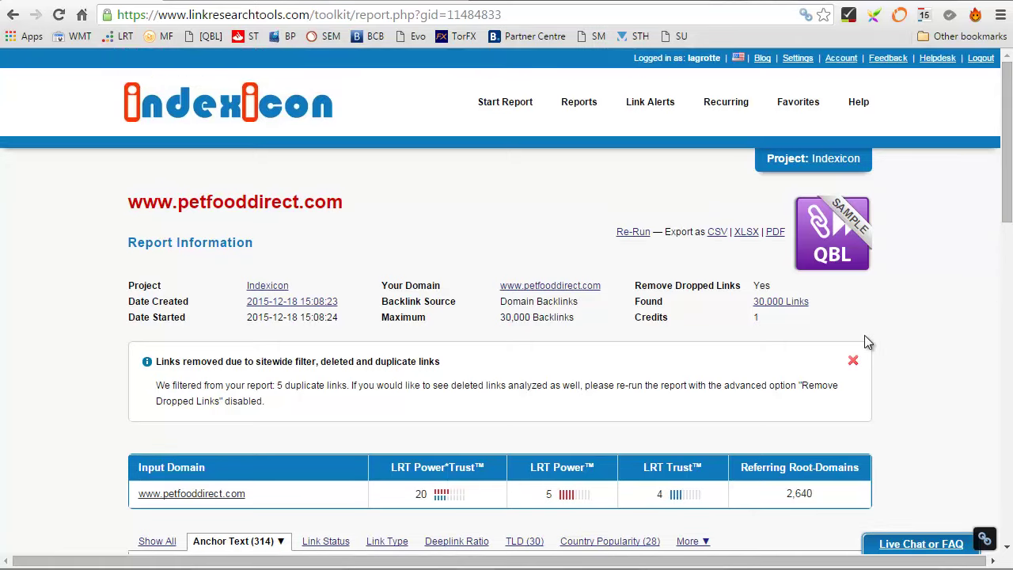